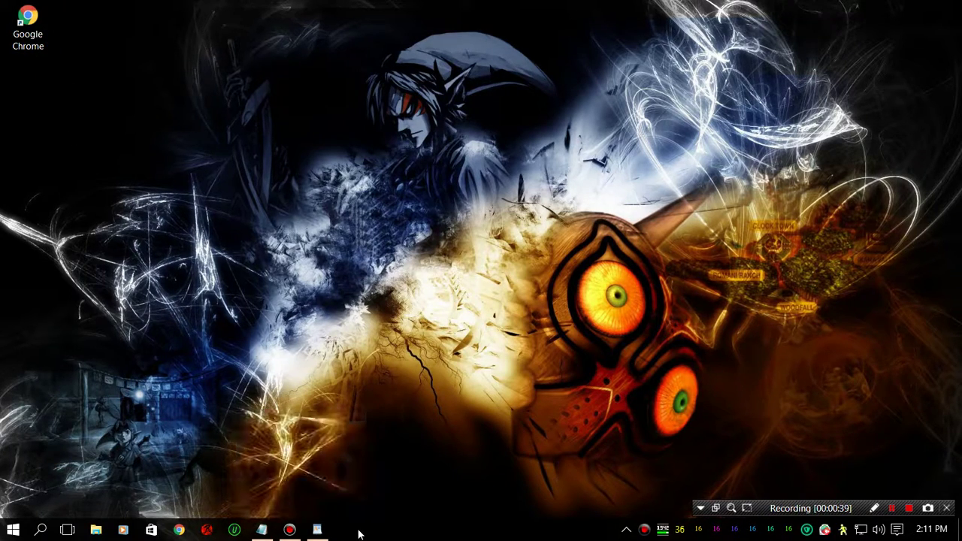
Open the Google Chrome desktop shortcut's Properties and inspect its Target path ending in chrome.exe.
{"action": "right_click", "coordinate": [33, 46]}
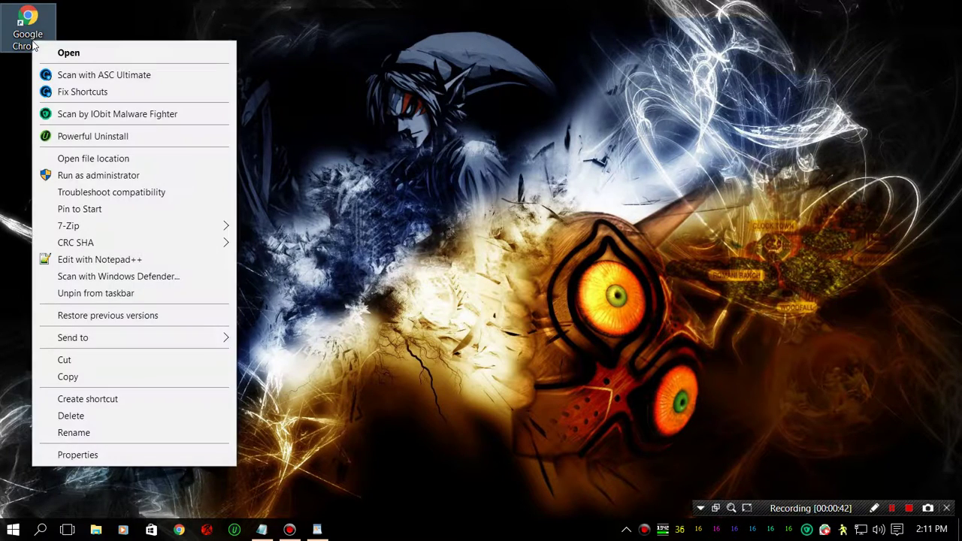
{"action": "left_click", "coordinate": [83, 456]}
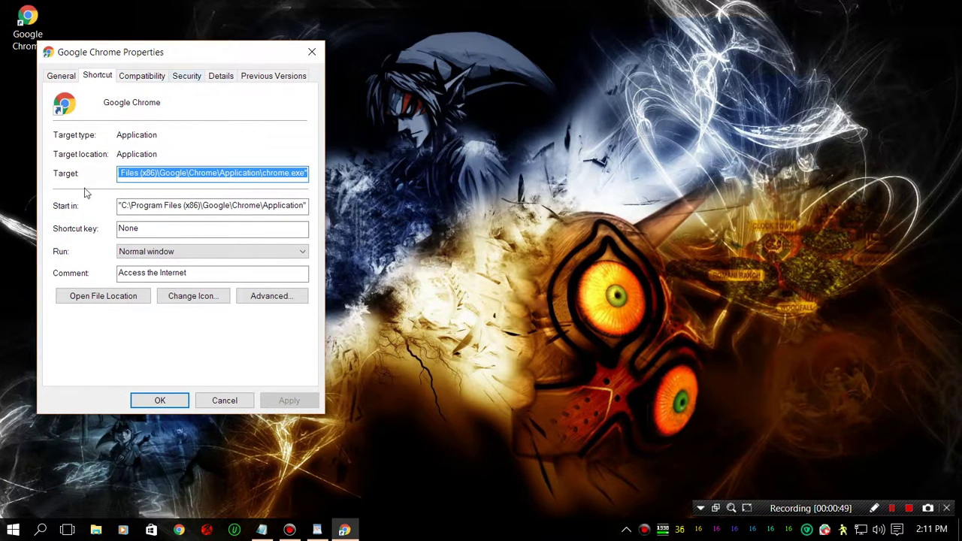
{"action": "left_click_drag", "start_coordinate": [189, 173], "coordinate": [305, 176]}
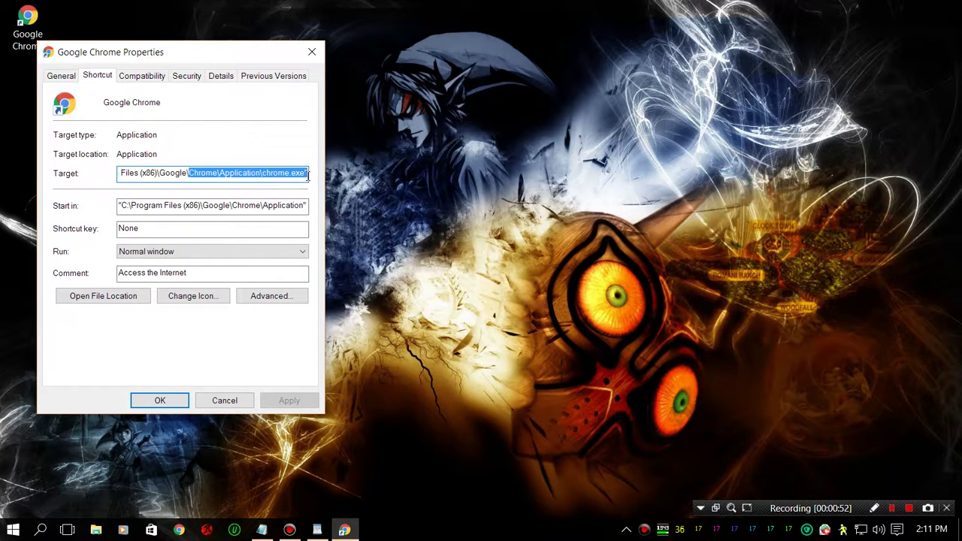
{"action": "left_click", "coordinate": [307, 175]}
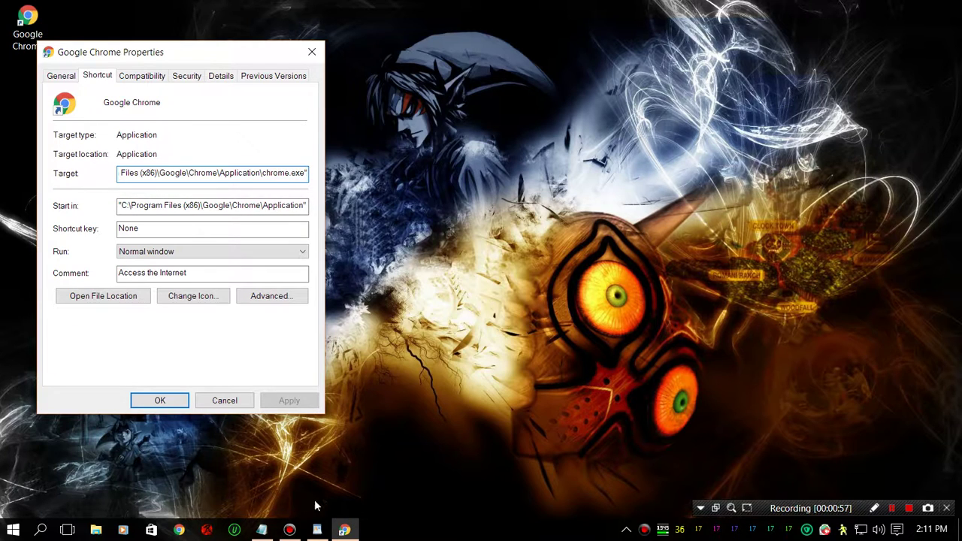
{"action": "mouse_move", "coordinate": [269, 532]}
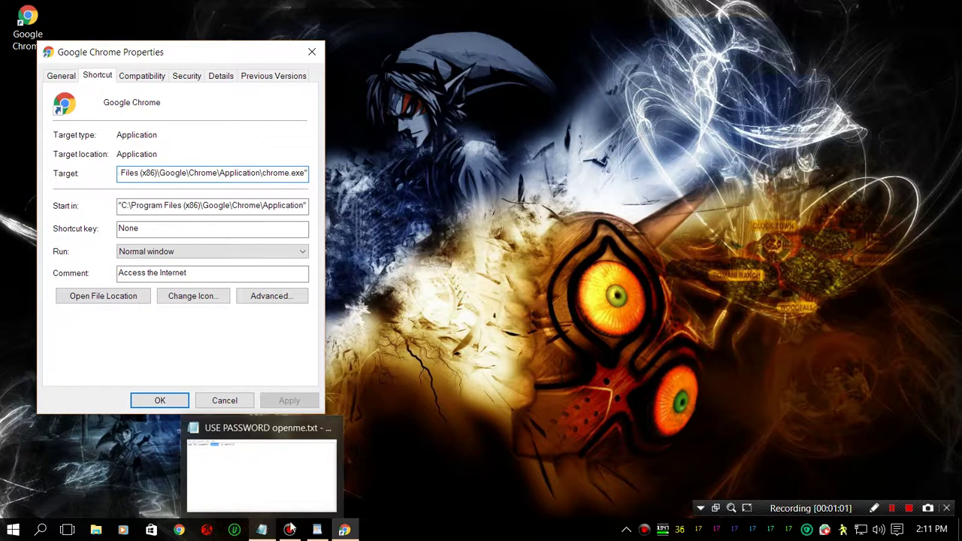
Bring the WordPad note forward beside the Properties window and inspect the --force-wave-audio flag.
{"action": "left_click", "coordinate": [318, 531]}
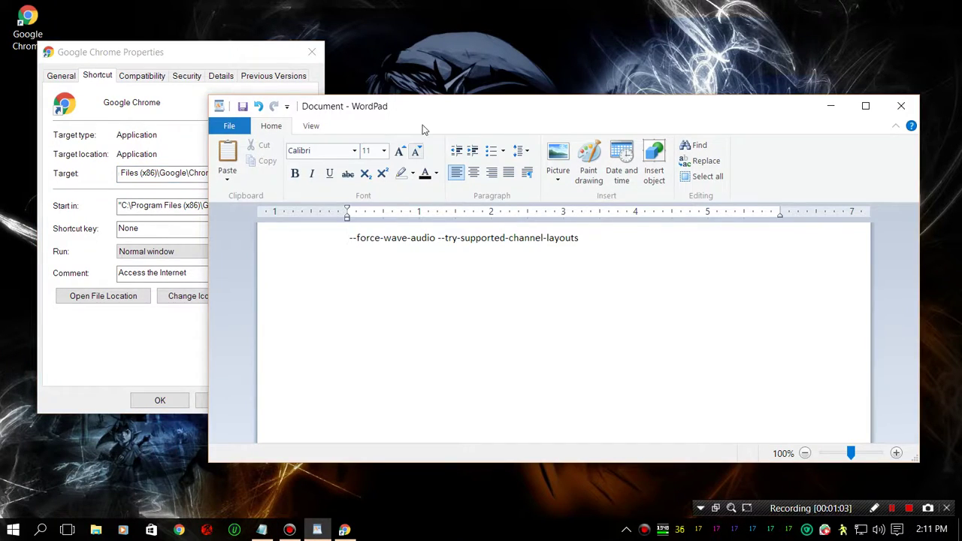
{"action": "left_click_drag", "start_coordinate": [472, 100], "coordinate": [600, 55]}
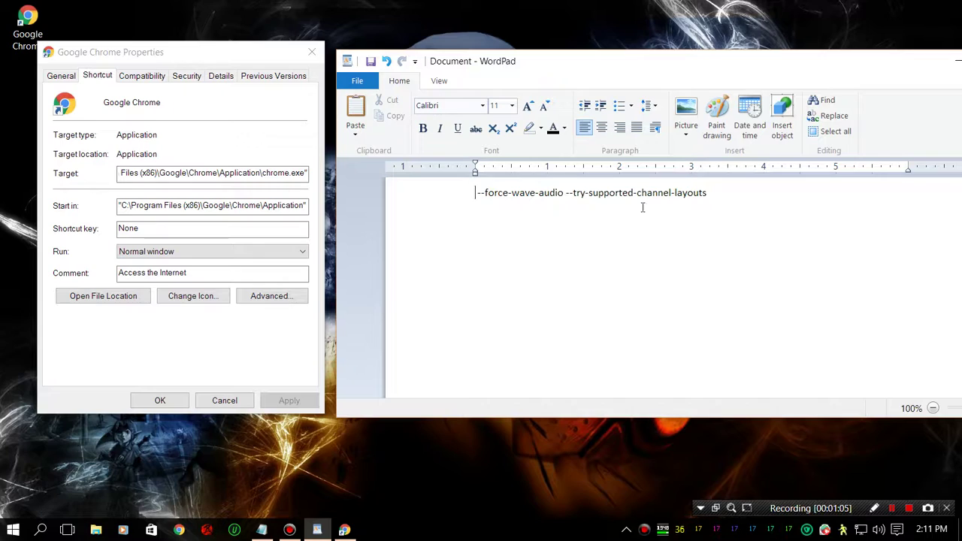
{"action": "left_click_drag", "start_coordinate": [720, 200], "coordinate": [565, 196]}
{"action": "left_click", "coordinate": [506, 194]}
{"action": "left_click_drag", "start_coordinate": [483, 200], "coordinate": [555, 194]}
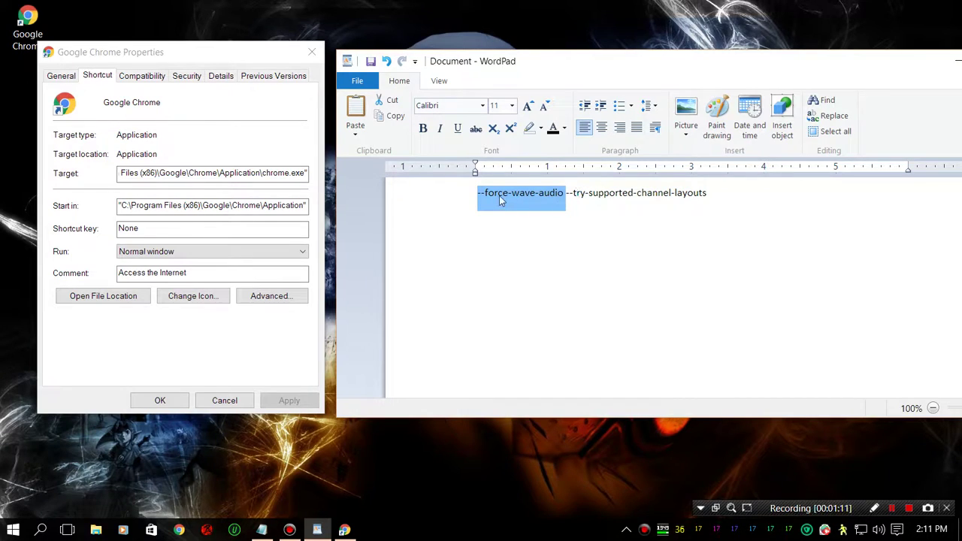
{"action": "left_click", "coordinate": [567, 196]}
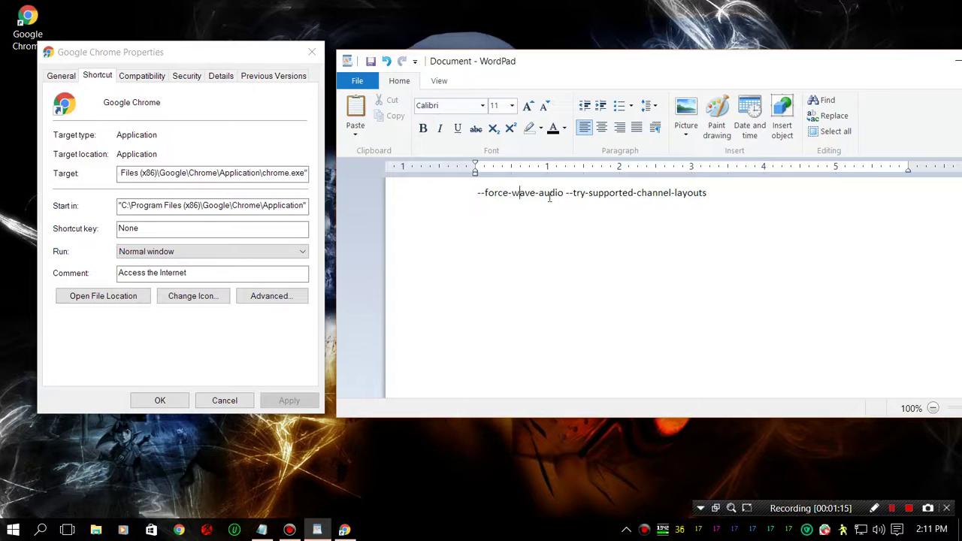
{"action": "left_click", "coordinate": [522, 195]}
{"action": "left_click_drag", "start_coordinate": [575, 197], "coordinate": [591, 197]}
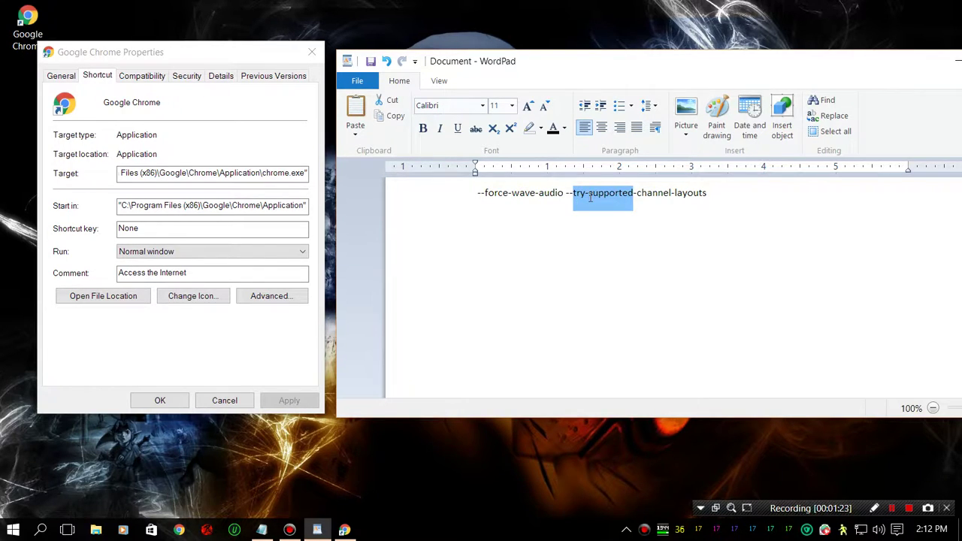
{"action": "left_click", "coordinate": [708, 196]}
Select the full '--force-wave-audio --try-supported-channel-layouts' line in WordPad.
{"action": "left_click_drag", "start_coordinate": [708, 197], "coordinate": [579, 196]}
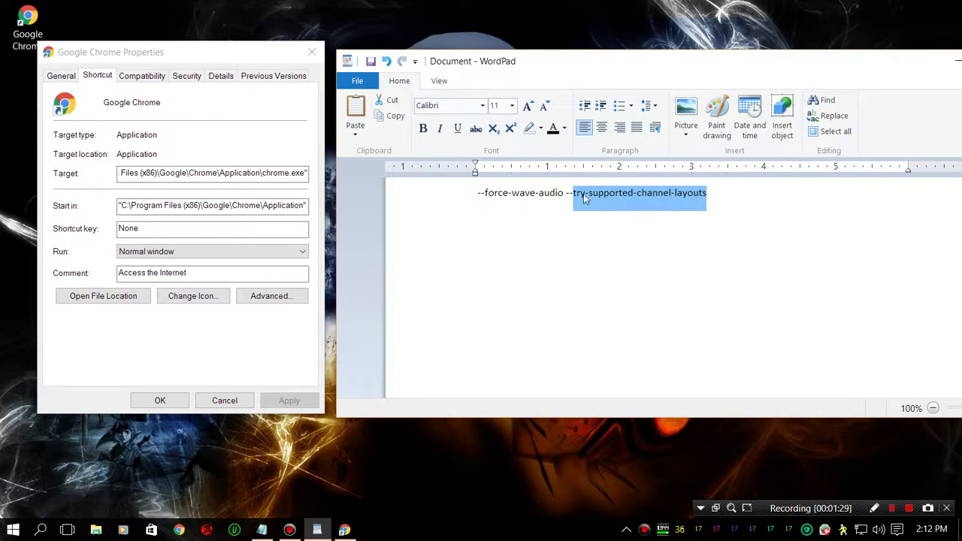
{"action": "left_click", "coordinate": [707, 204]}
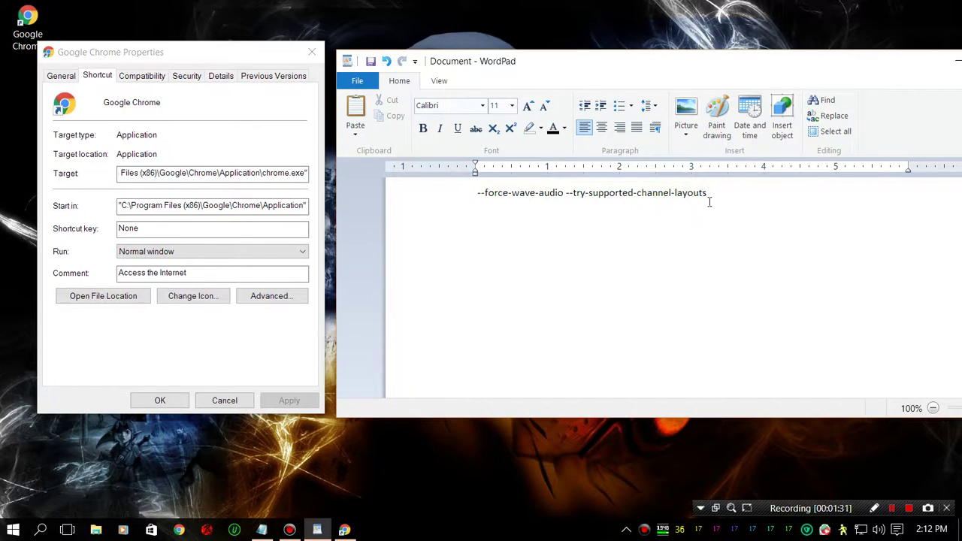
{"action": "triple_click", "coordinate": [490, 199]}
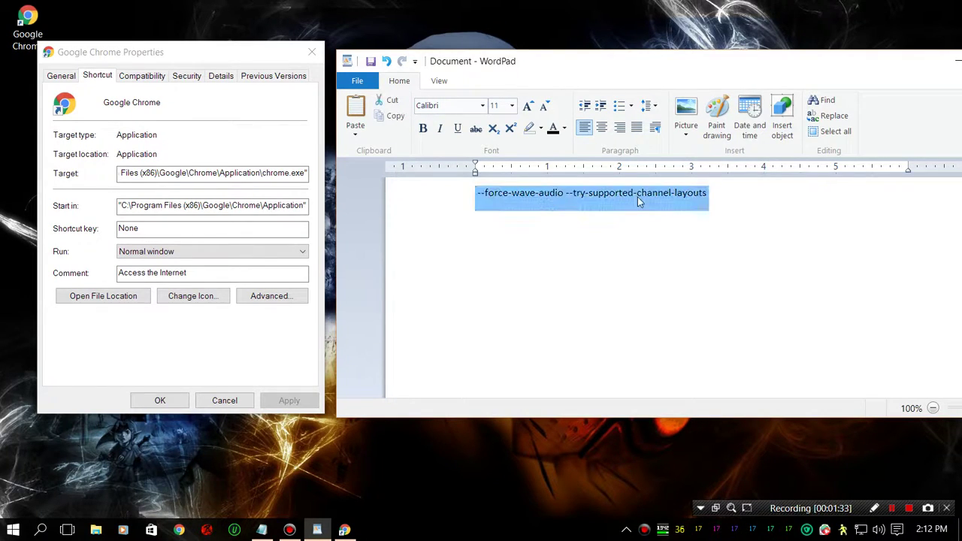
{"action": "left_click", "coordinate": [585, 206]}
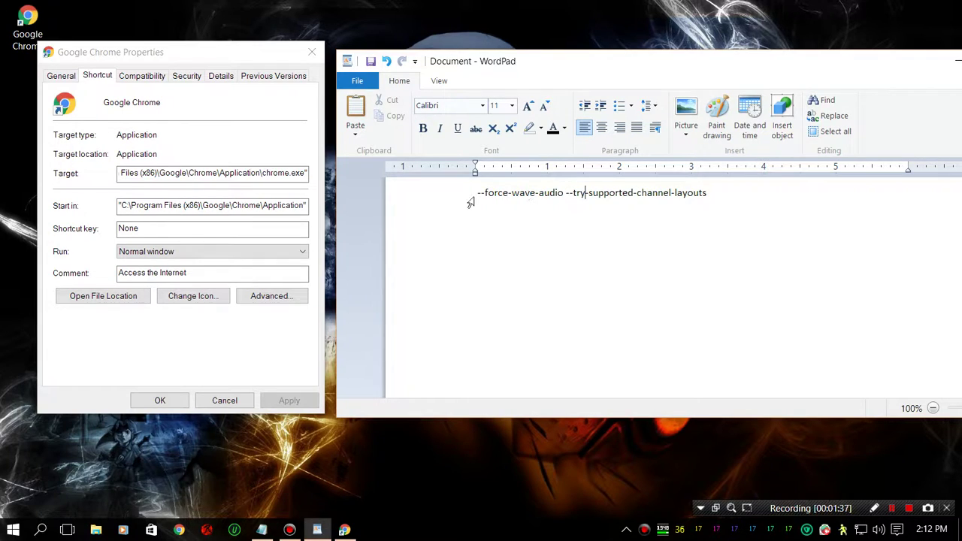
{"action": "left_click_drag", "start_coordinate": [477, 194], "coordinate": [684, 205]}
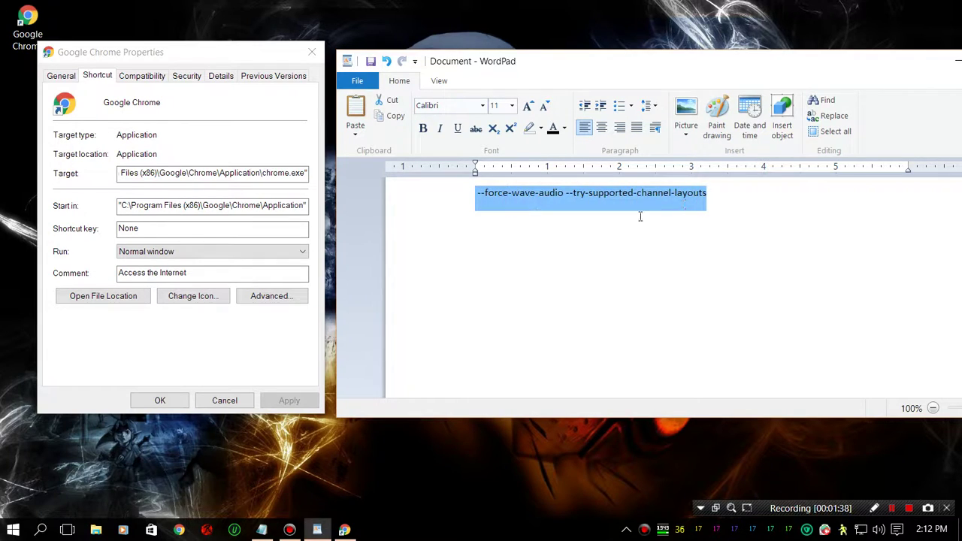
{"action": "left_click", "coordinate": [564, 198]}
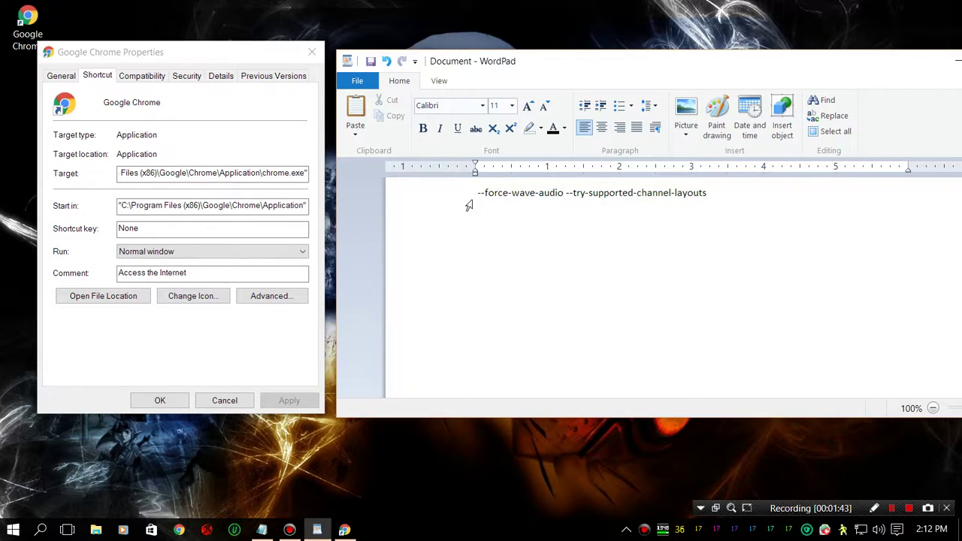
{"action": "left_click_drag", "start_coordinate": [510, 194], "coordinate": [470, 206]}
{"action": "left_click", "coordinate": [707, 199]}
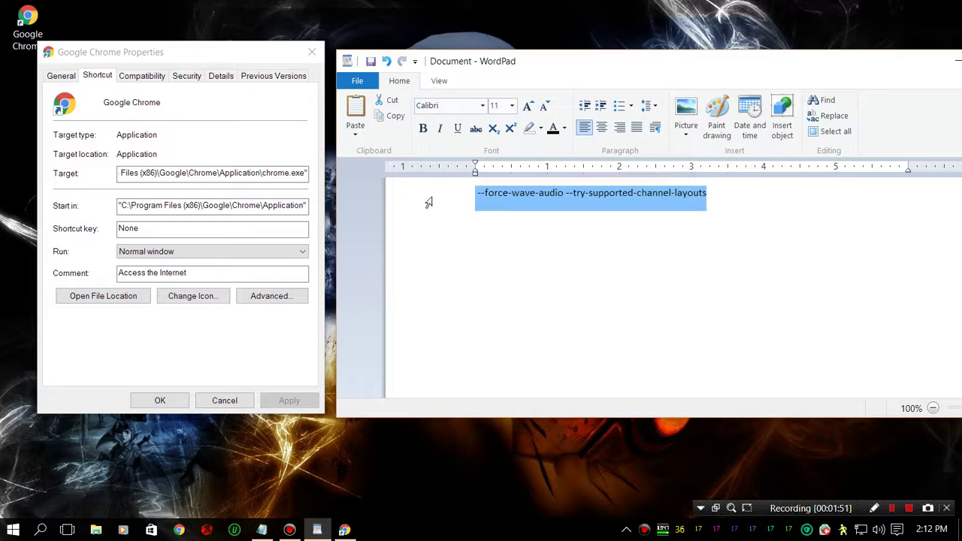
Copy the flag line and paste it after chrome.exe in the shortcut's Target field.
{"action": "left_click", "coordinate": [307, 174]}
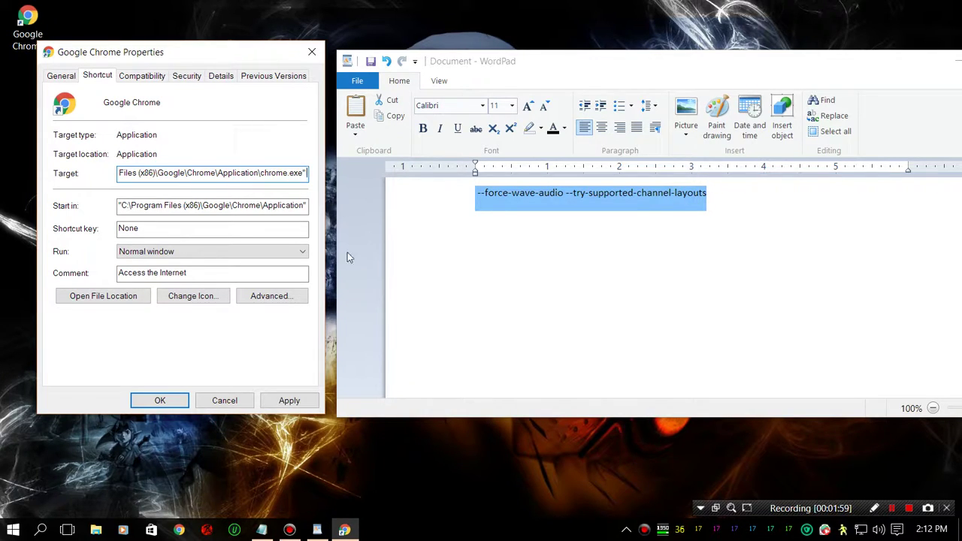
{"action": "left_click", "coordinate": [481, 197]}
{"action": "right_click", "coordinate": [482, 198]}
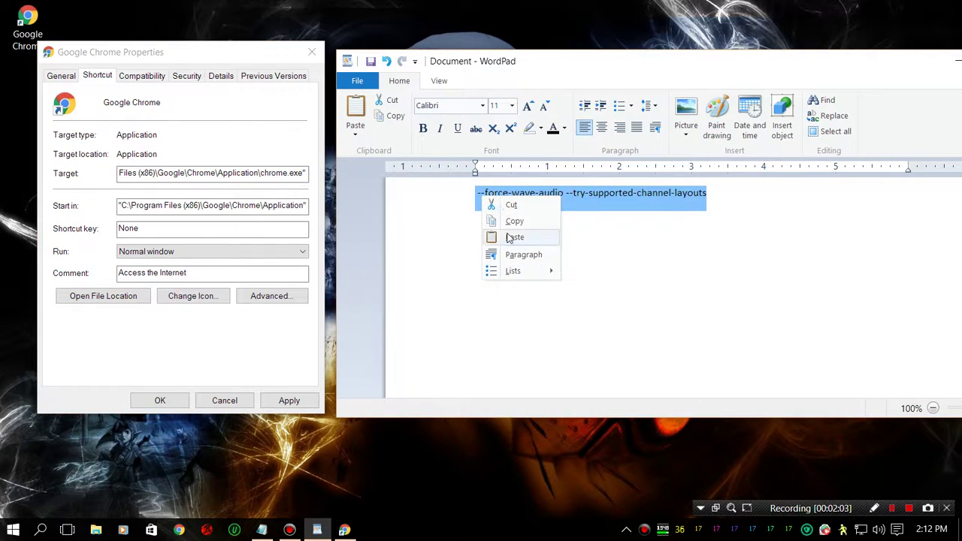
{"action": "left_click", "coordinate": [512, 226]}
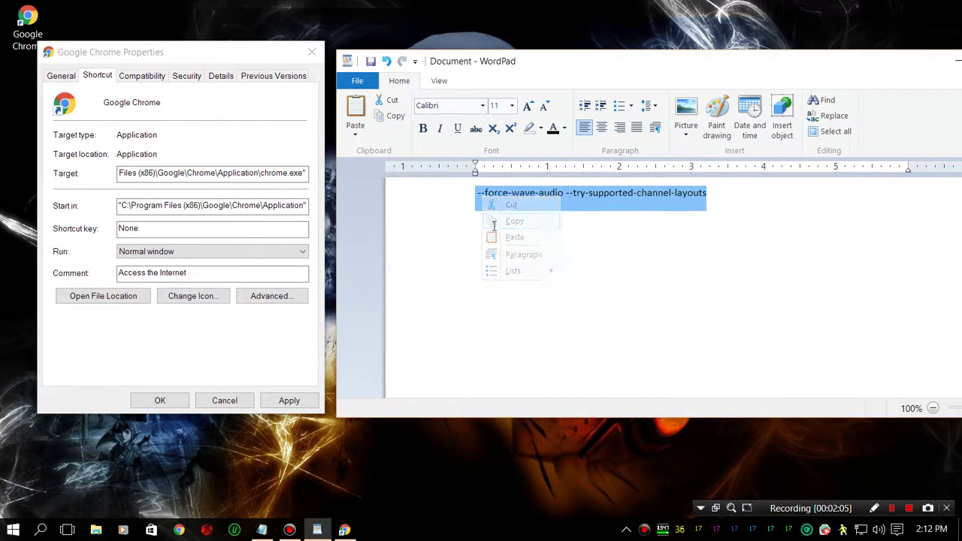
{"action": "left_click", "coordinate": [308, 174]}
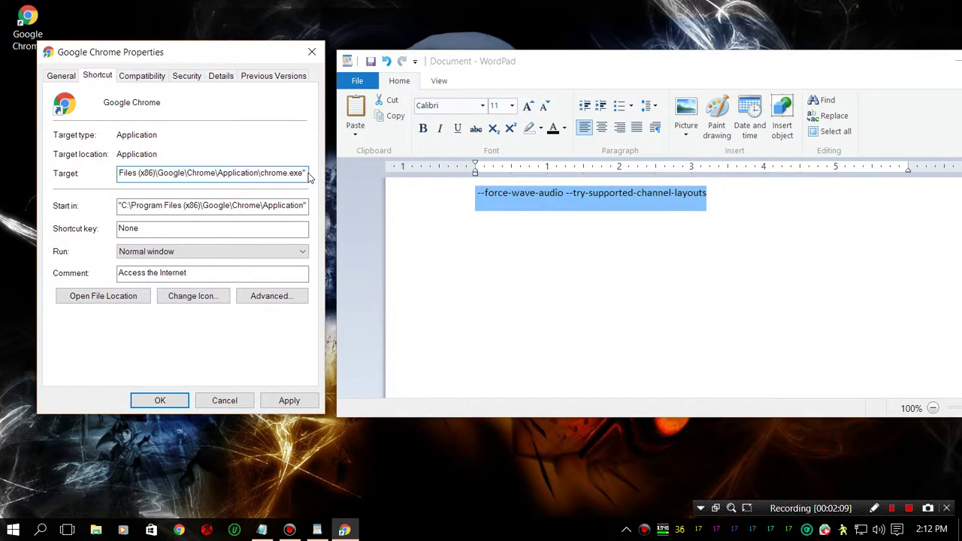
{"action": "key", "text": "ctrl+v"}
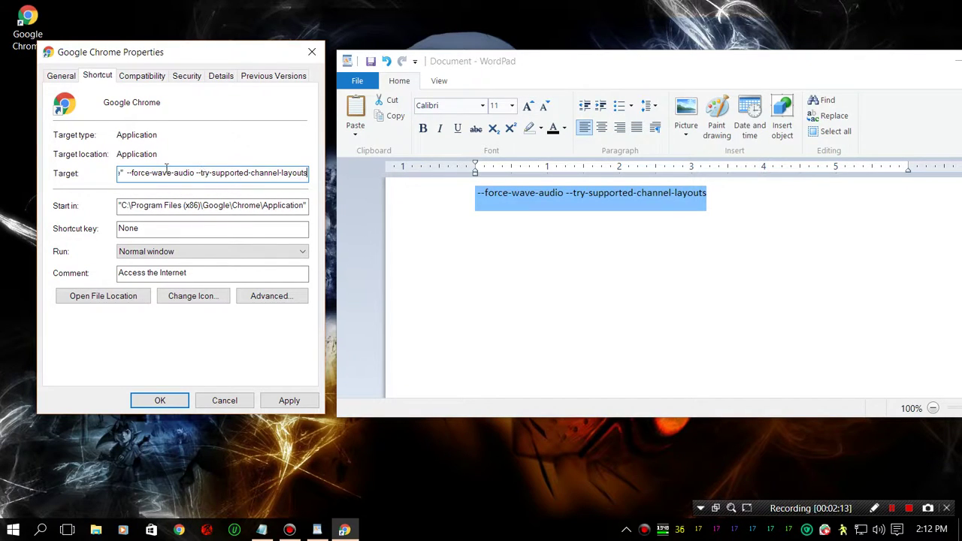
Apply the new Target with both audio flags and close the shortcut Properties.
{"action": "left_click_drag", "start_coordinate": [125, 173], "coordinate": [189, 174]}
{"action": "left_click", "coordinate": [218, 173]}
{"action": "left_click", "coordinate": [287, 400]}
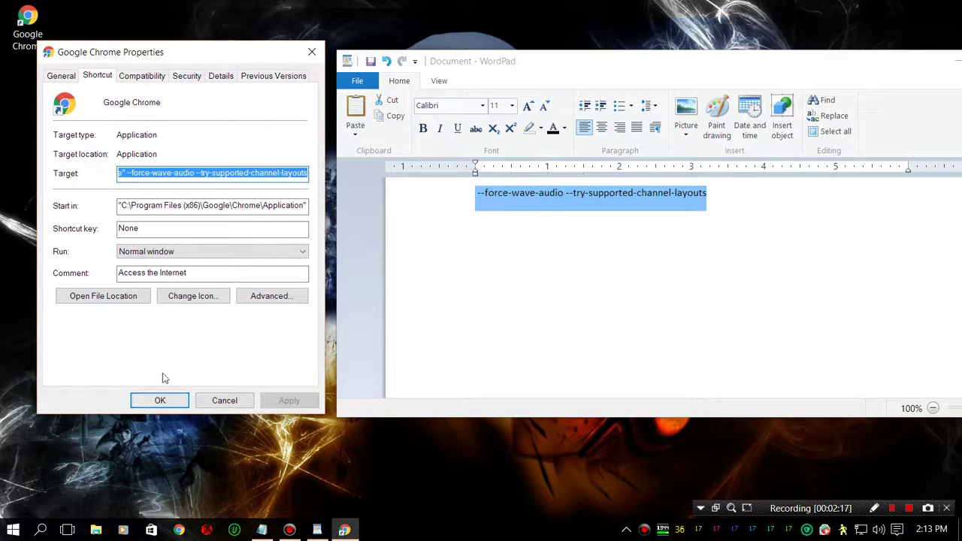
{"action": "left_click", "coordinate": [160, 410]}
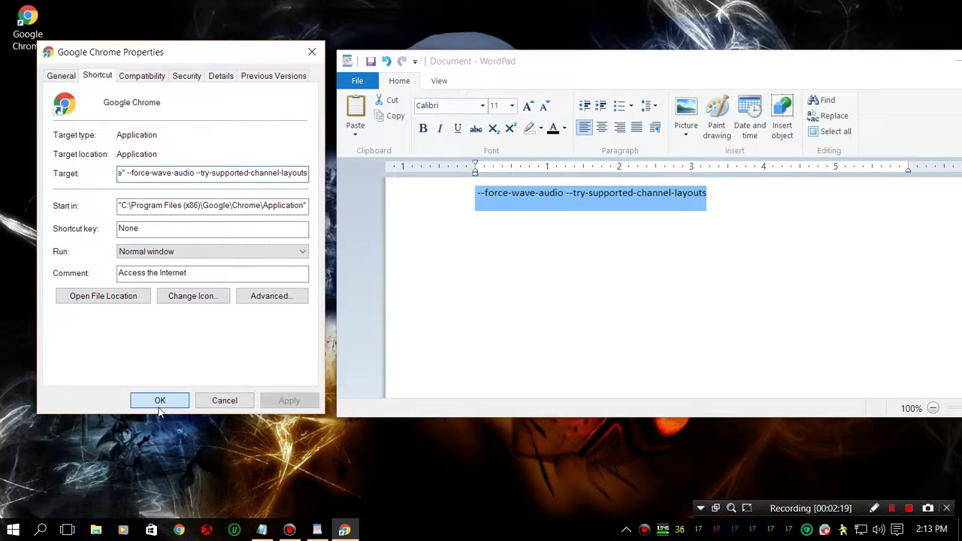
{"action": "left_click", "coordinate": [160, 406]}
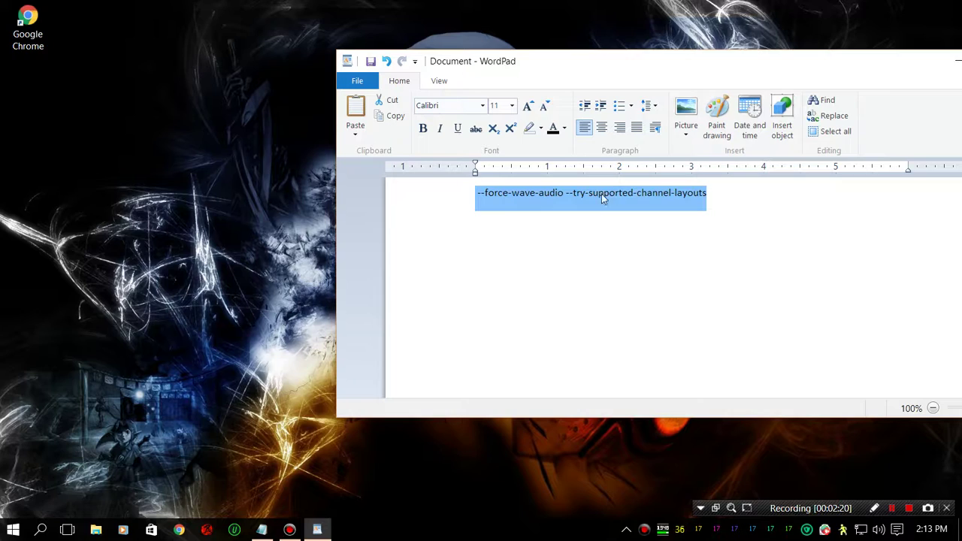
Minimize the WordPad flag note, cancelling the close prompt so the unsaved note is kept.
{"action": "left_click_drag", "start_coordinate": [806, 73], "coordinate": [542, 98]}
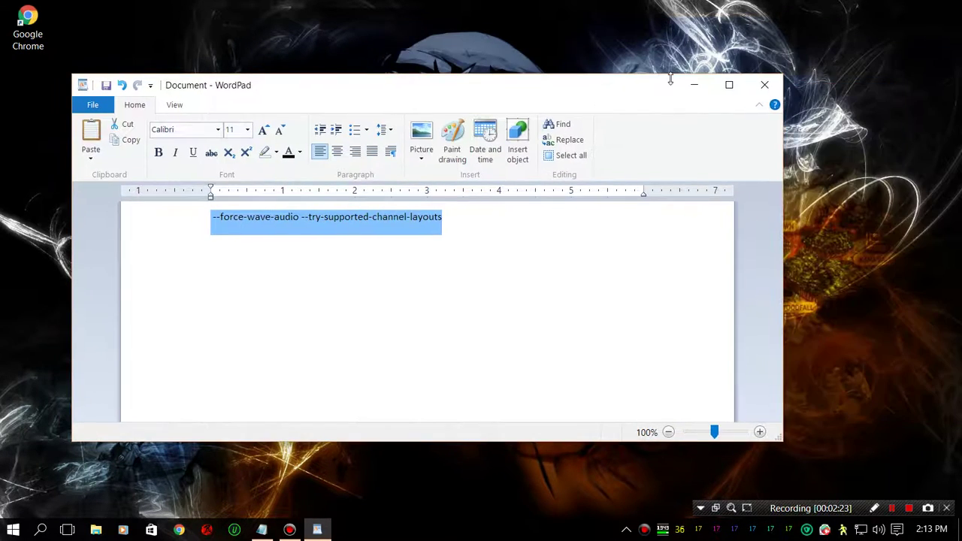
{"action": "left_click", "coordinate": [763, 86]}
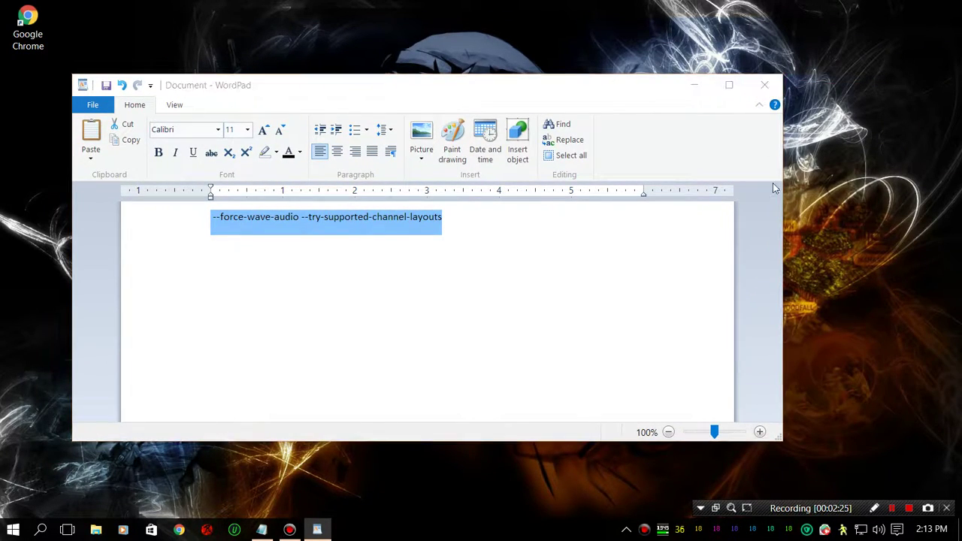
{"action": "left_click", "coordinate": [518, 272]}
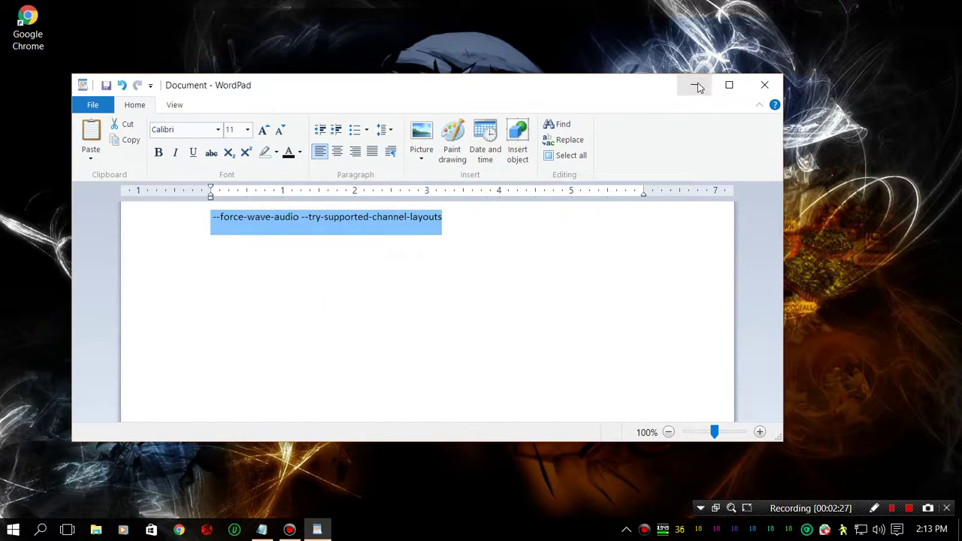
{"action": "left_click", "coordinate": [696, 85]}
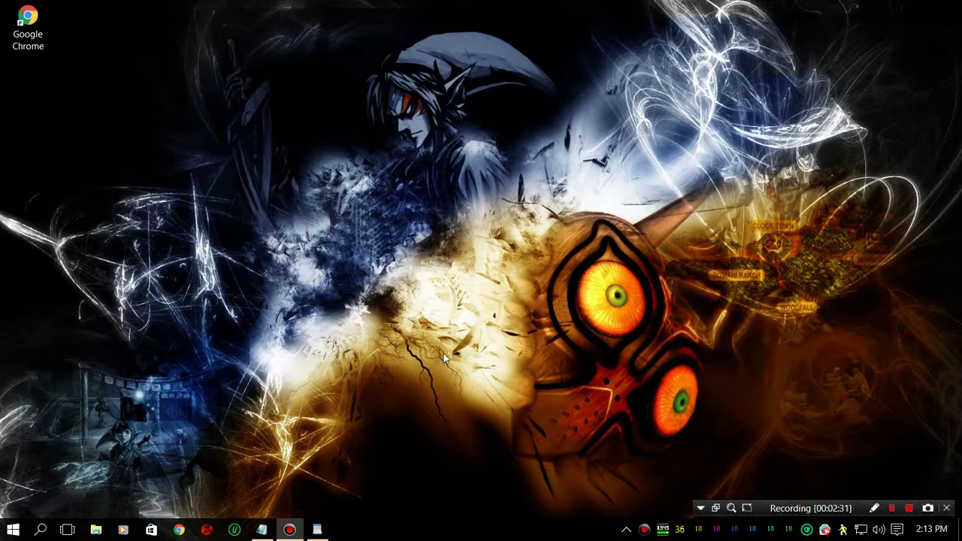
Open Playback devices from the tray volume icon and select Speakers (VIA HD Audio).
{"action": "right_click", "coordinate": [878, 530]}
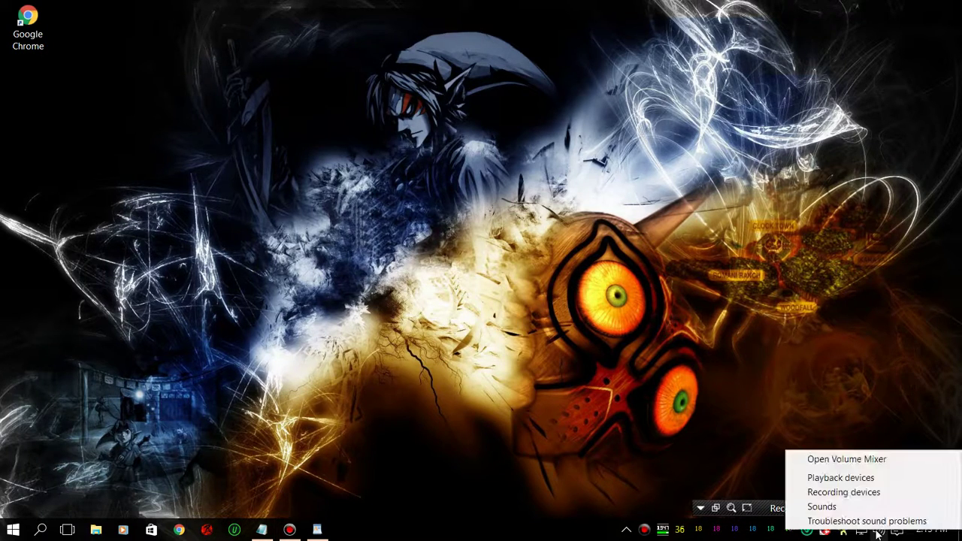
{"action": "left_click", "coordinate": [836, 480]}
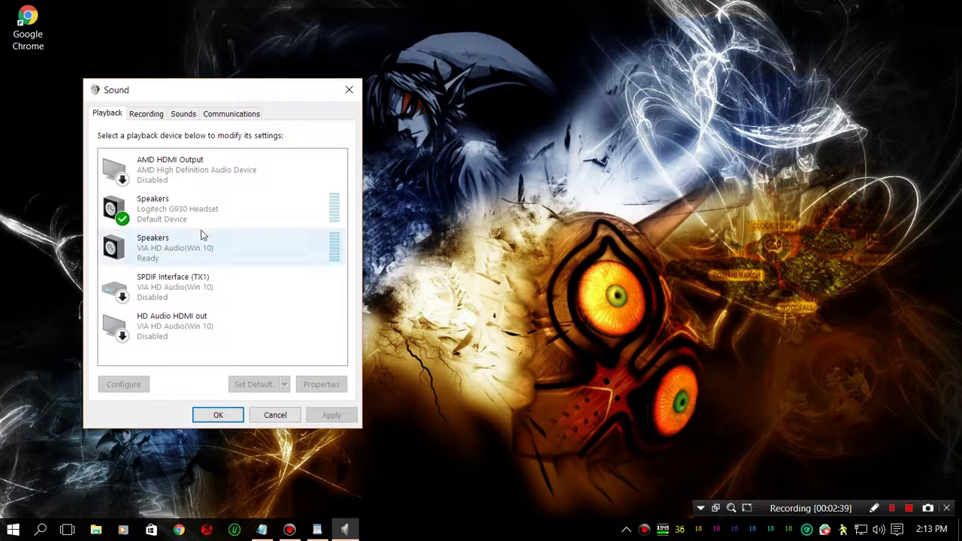
{"action": "left_click", "coordinate": [131, 255]}
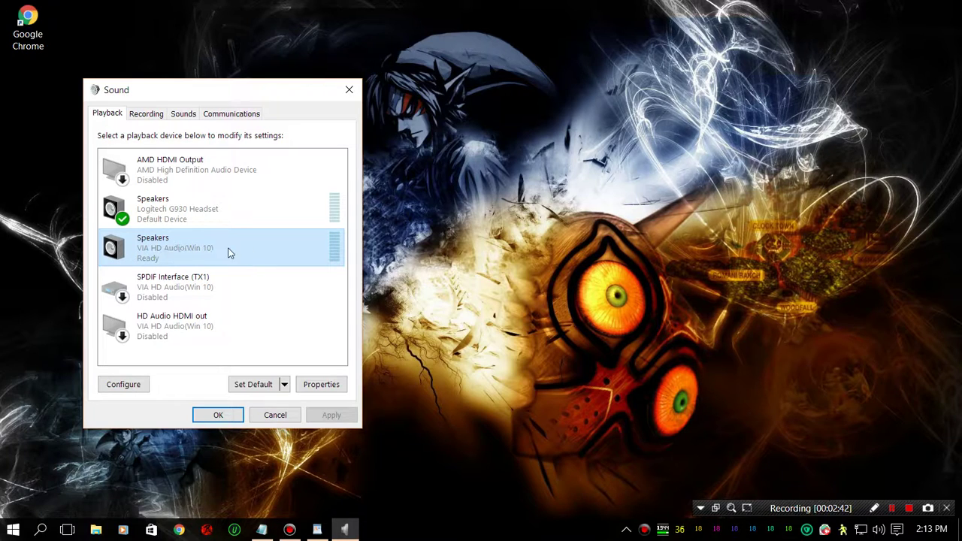
Configure the VIA HD Audio speakers as 7.1 Surround, keeping all optional speakers.
{"action": "right_click", "coordinate": [174, 246]}
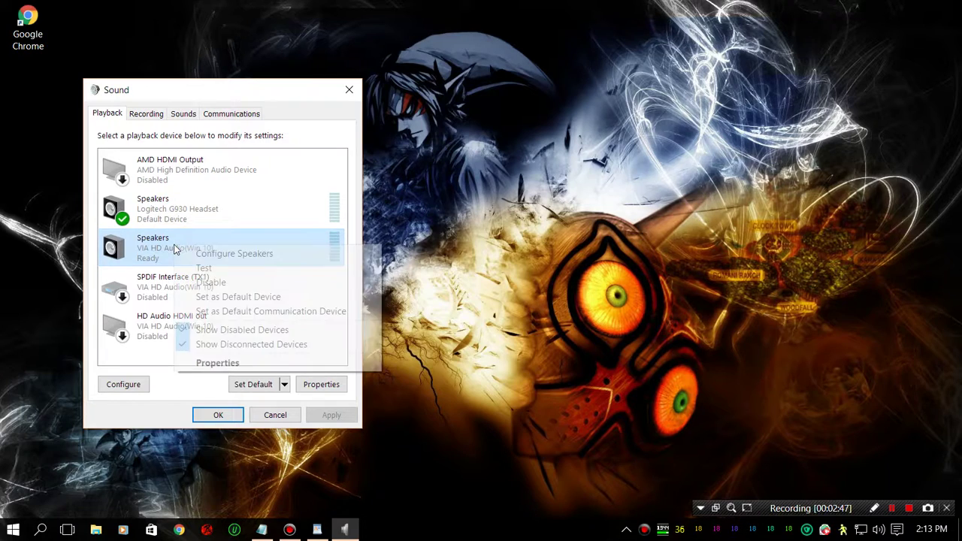
{"action": "left_click", "coordinate": [215, 256]}
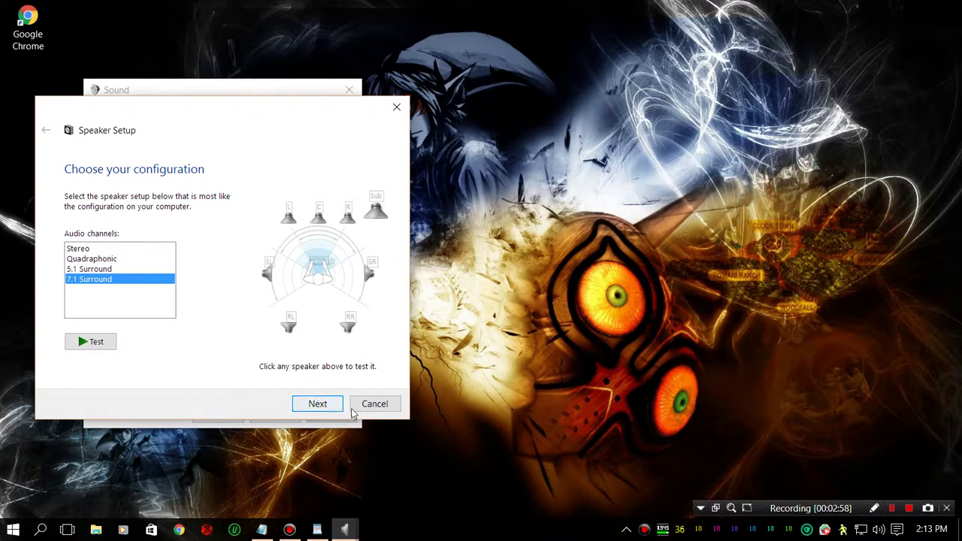
{"action": "left_click", "coordinate": [314, 404]}
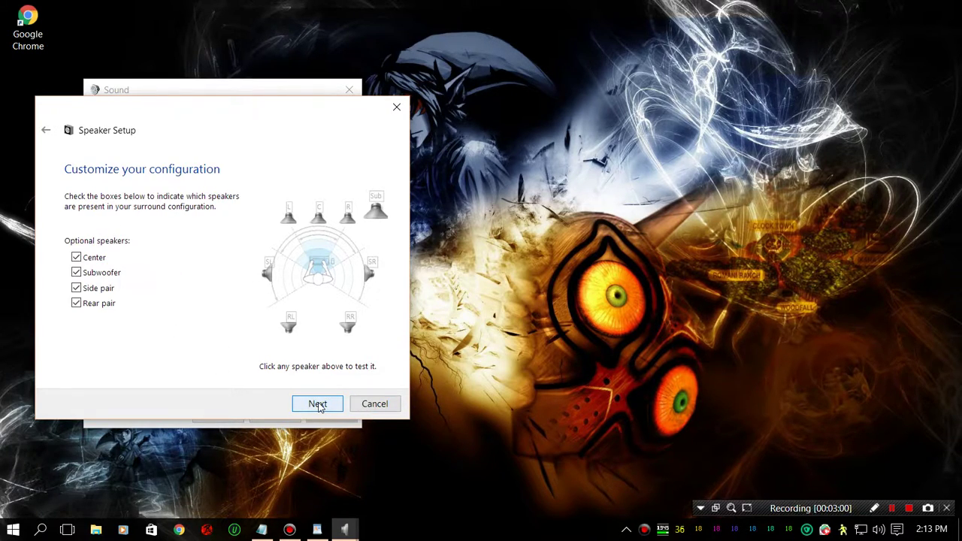
{"action": "left_click", "coordinate": [314, 404]}
{"action": "left_click", "coordinate": [317, 405]}
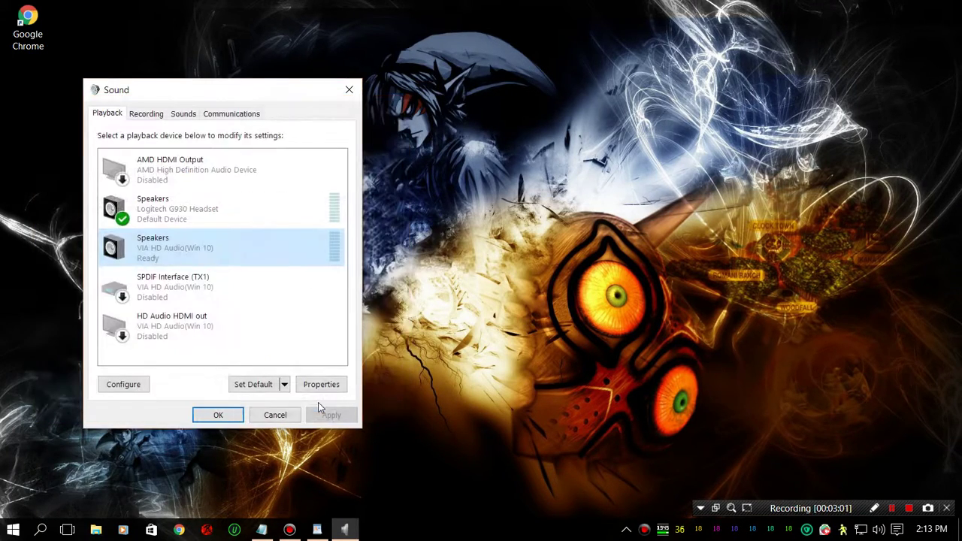
Enable Speaker Fill on the VIA HD Audio speakers' Enhancements tab, then close Sound with OK.
{"action": "right_click", "coordinate": [203, 257]}
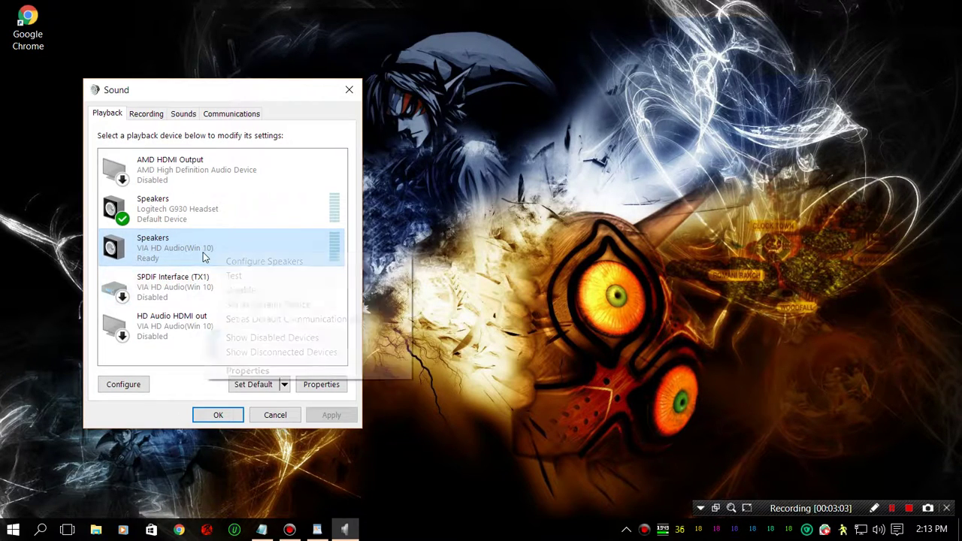
{"action": "left_click", "coordinate": [248, 370]}
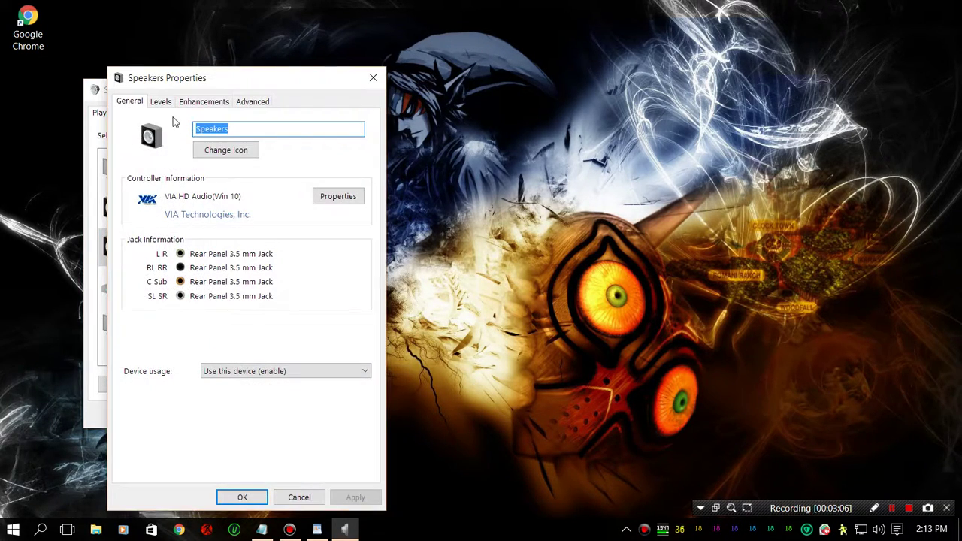
{"action": "left_click", "coordinate": [194, 103]}
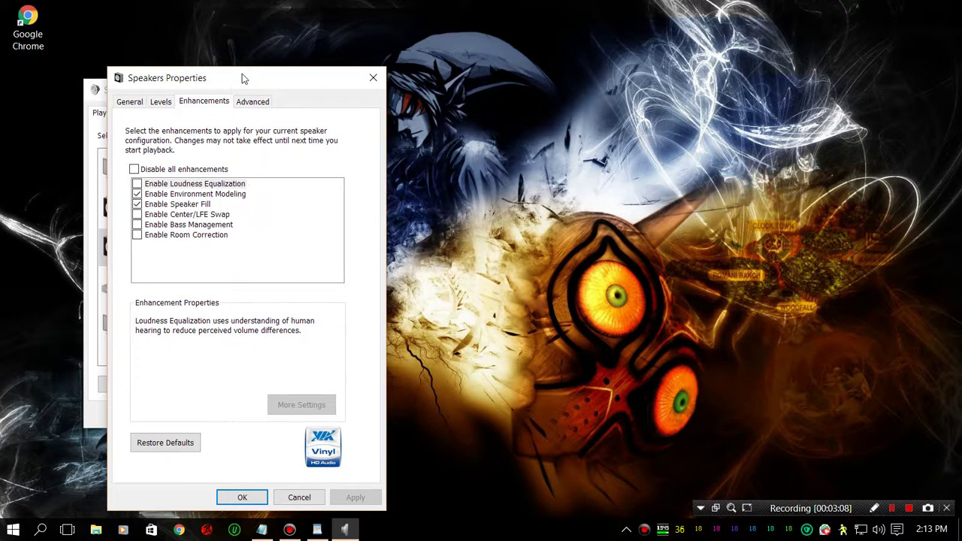
{"action": "left_click_drag", "start_coordinate": [243, 79], "coordinate": [525, 38]}
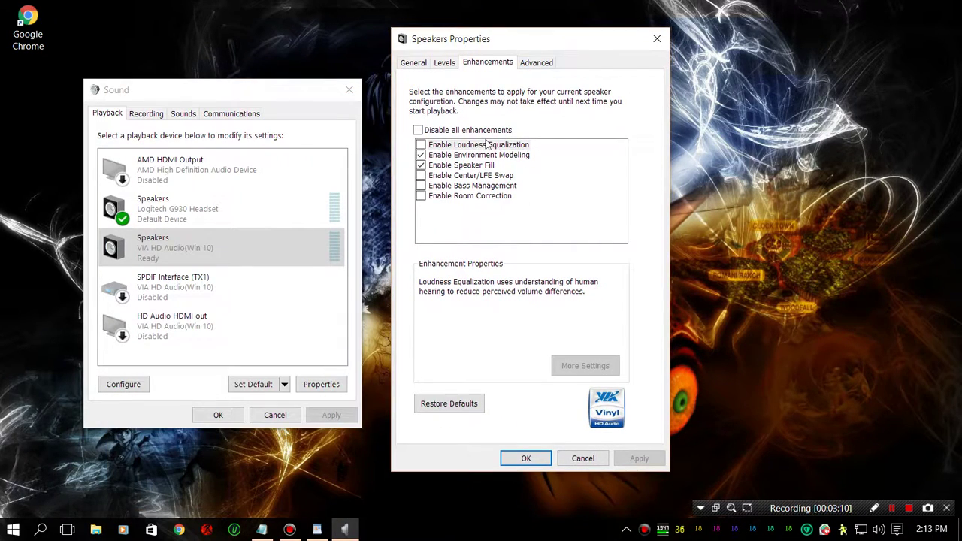
{"action": "left_click", "coordinate": [440, 166]}
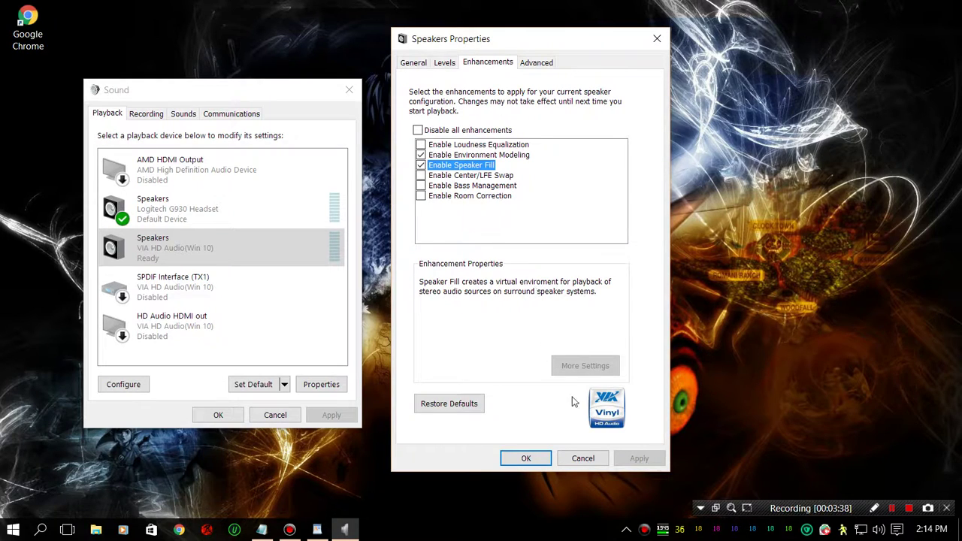
{"action": "left_click", "coordinate": [526, 462]}
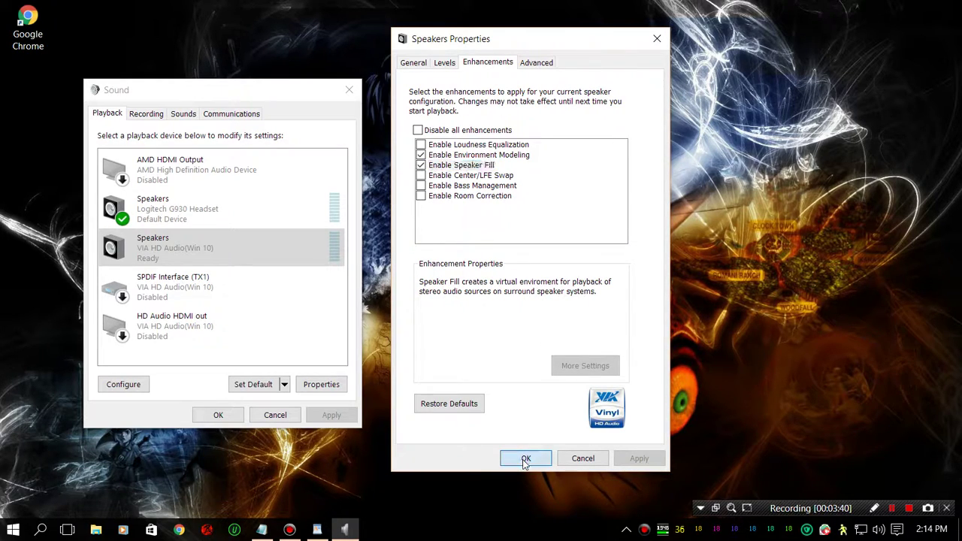
{"action": "left_click", "coordinate": [216, 420]}
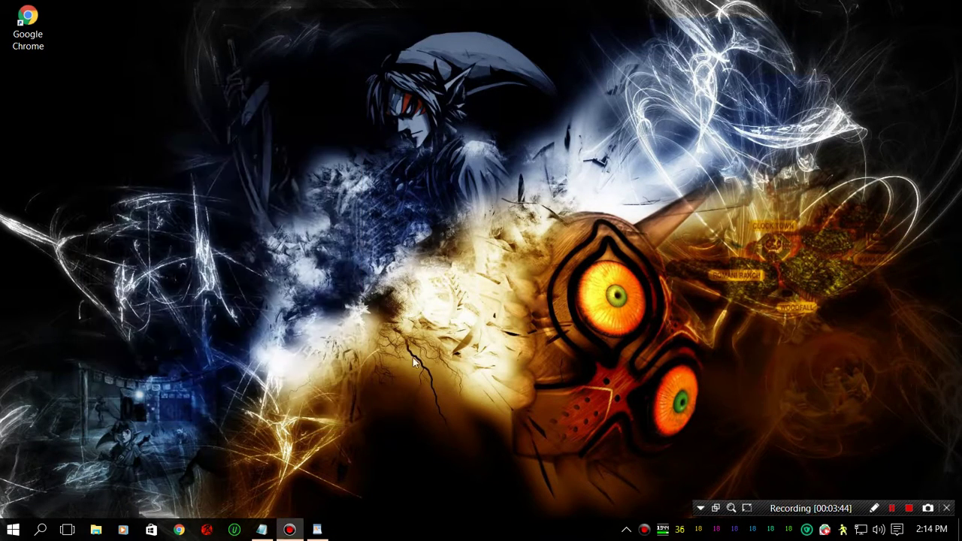
Launch Google Chrome from its flagged desktop shortcut, opening the Google homepage.
{"action": "right_click", "coordinate": [30, 56]}
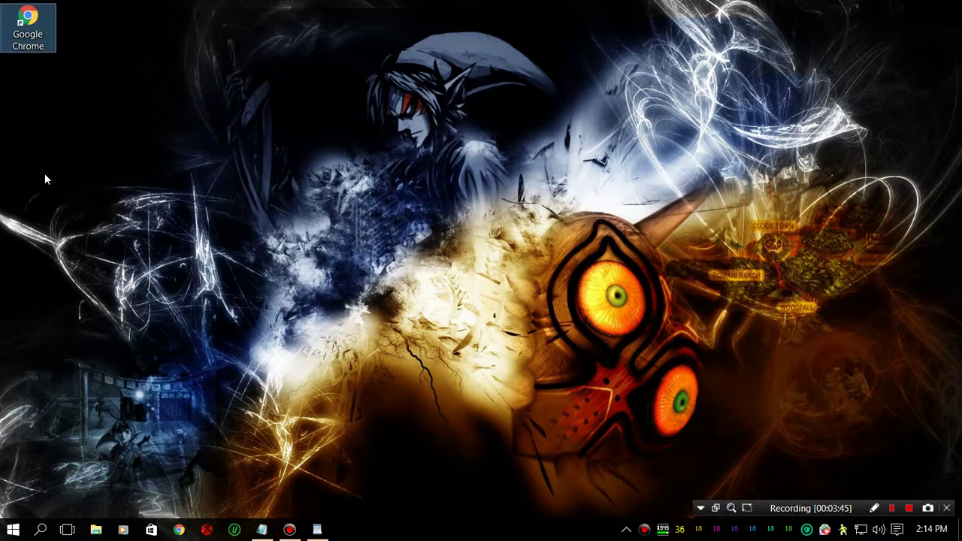
{"action": "left_click", "coordinate": [355, 230]}
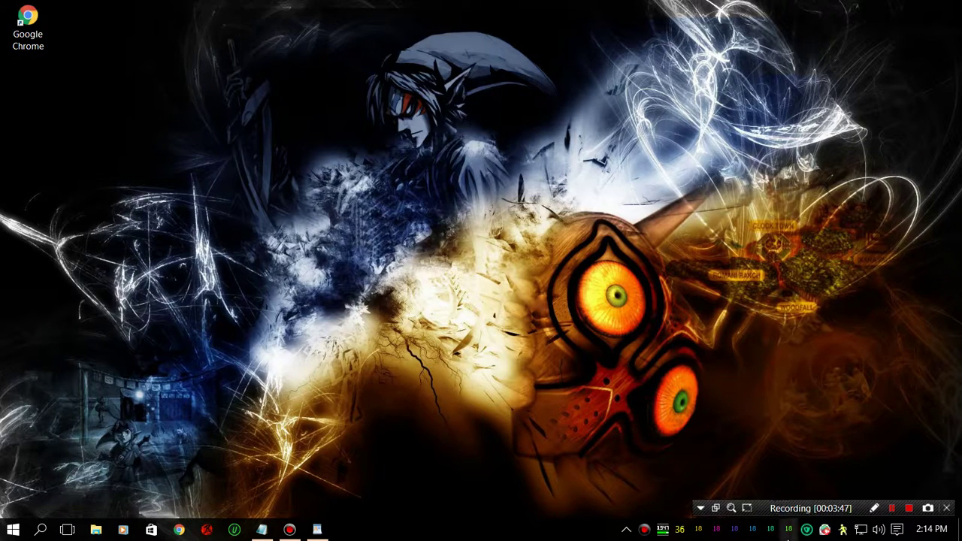
{"action": "left_click", "coordinate": [29, 50]}
{"action": "double_click", "coordinate": [31, 40]}
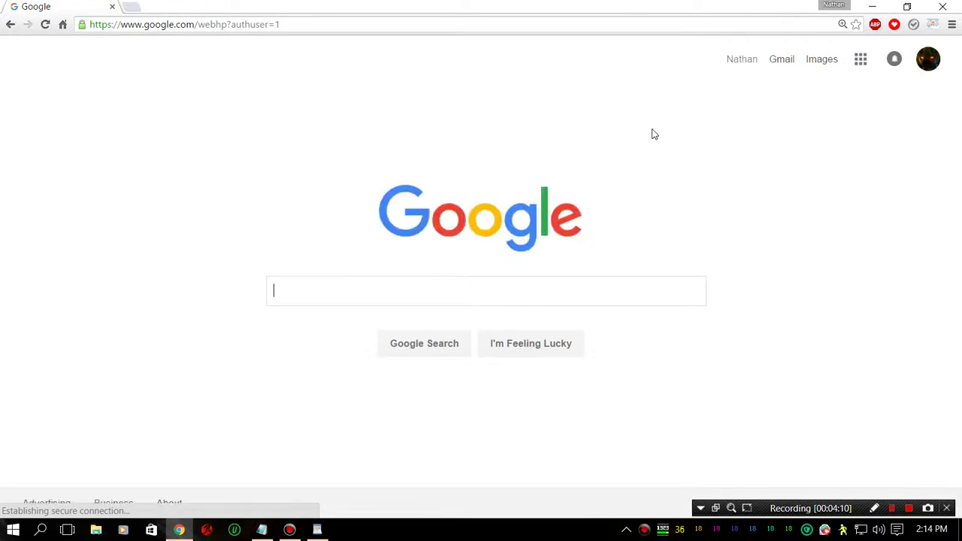
Minimize the Chrome window to reveal the desktop.
{"action": "left_click", "coordinate": [872, 6]}
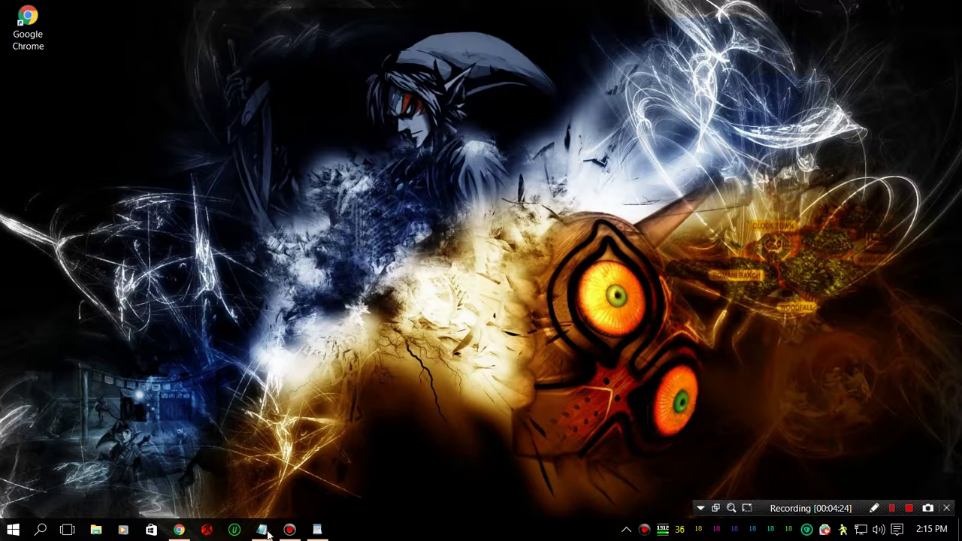
{"action": "mouse_move", "coordinate": [183, 531]}
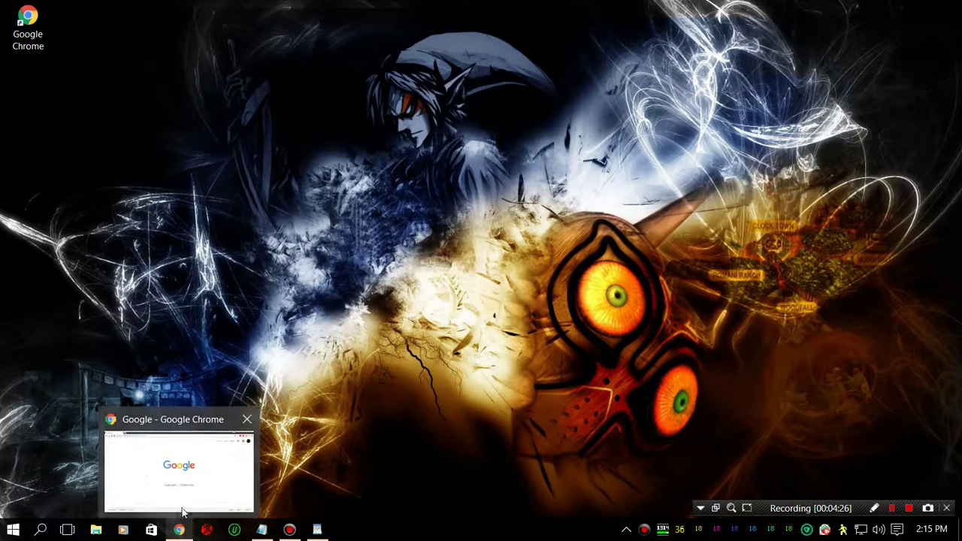